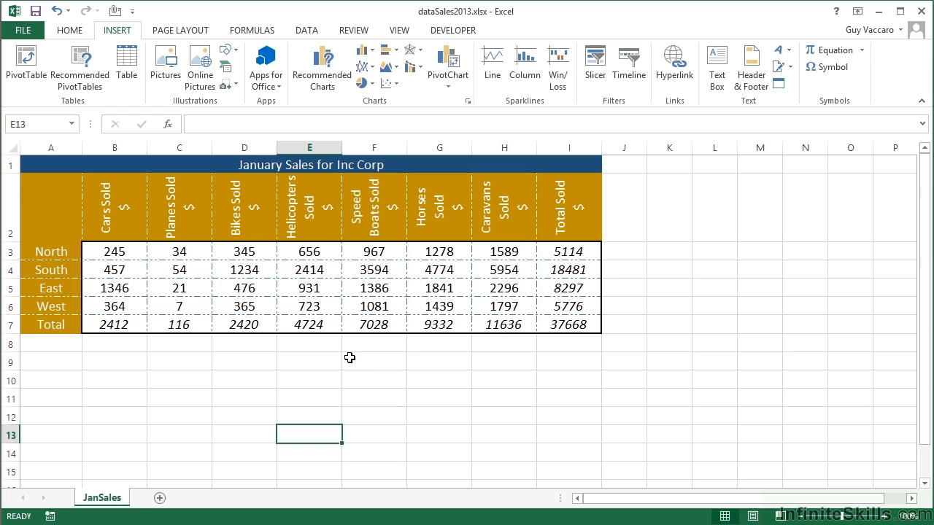
# Select the regional sales data A2:H6 on the JanSales sheet.
pyautogui.moveTo(48, 200); pyautogui.dragTo(515, 310)
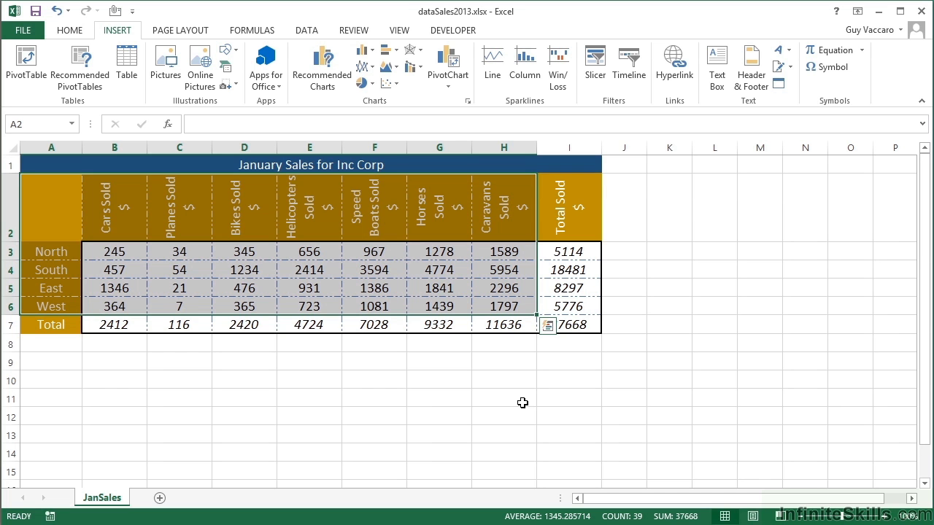
# Create the Chart1 clustered column chart sheet with F11 and select its South series.
pyautogui.press('F11')
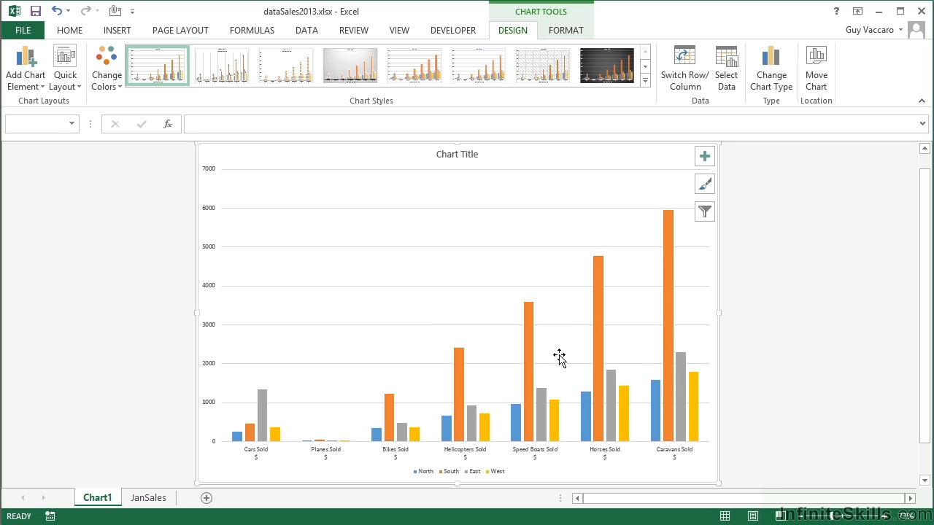
pyautogui.click(667, 301)
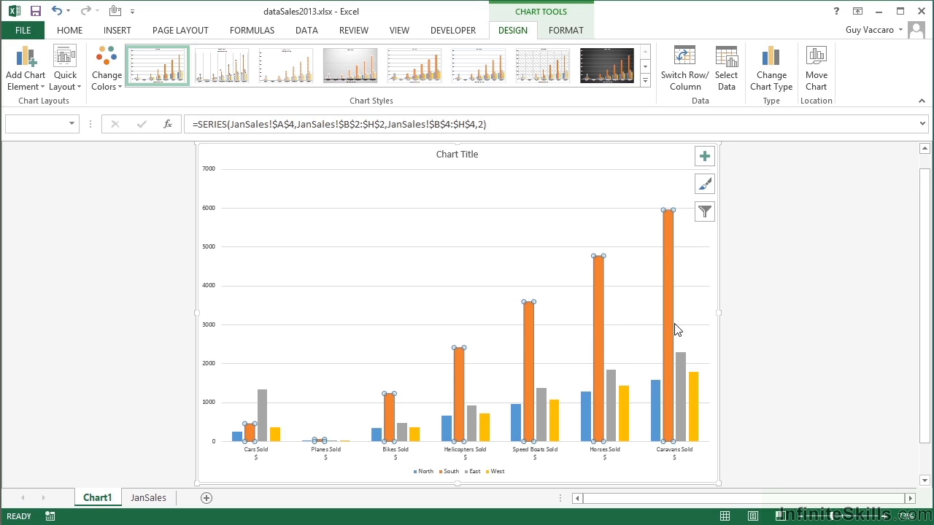
pyautogui.moveTo(672, 326)
# In the Combo chart type settings, make South a Line, keeping North, East and West as columns.
pyautogui.click(779, 73)
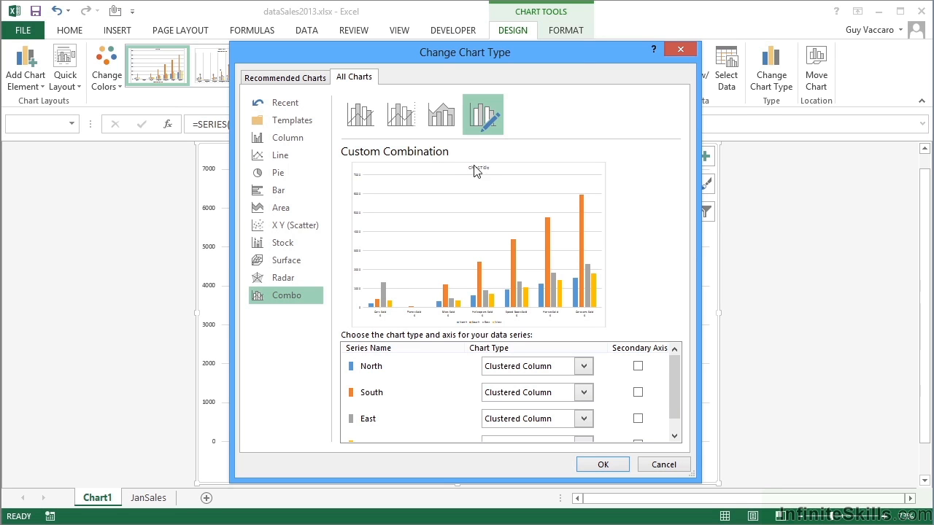
pyautogui.click(675, 435)
pyautogui.moveTo(676, 429); pyautogui.dragTo(610, 387)
pyautogui.click(583, 393)
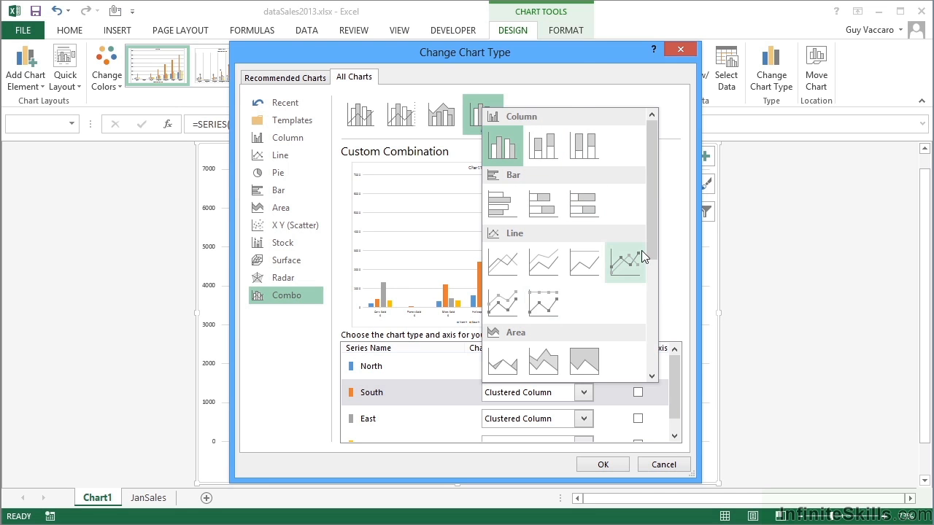
pyautogui.moveTo(650, 241); pyautogui.dragTo(653, 267)
pyautogui.click(499, 217)
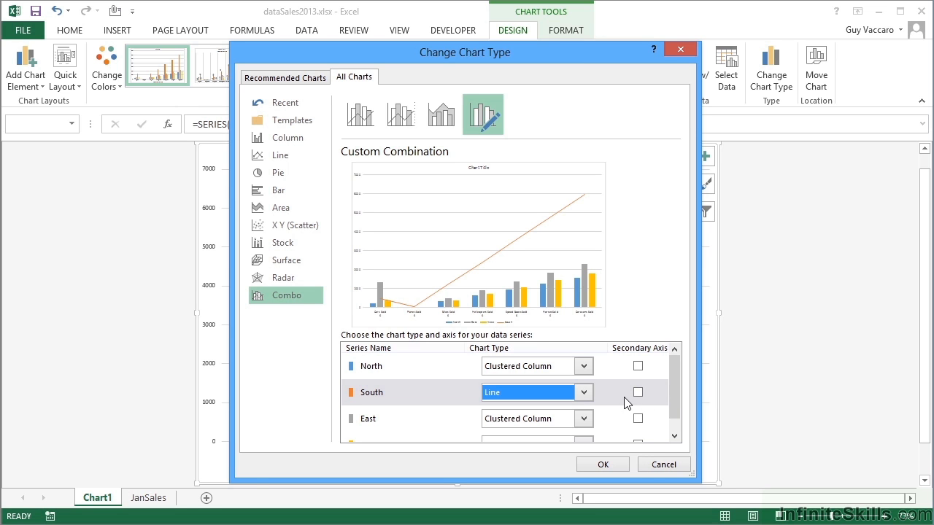
pyautogui.click(597, 465)
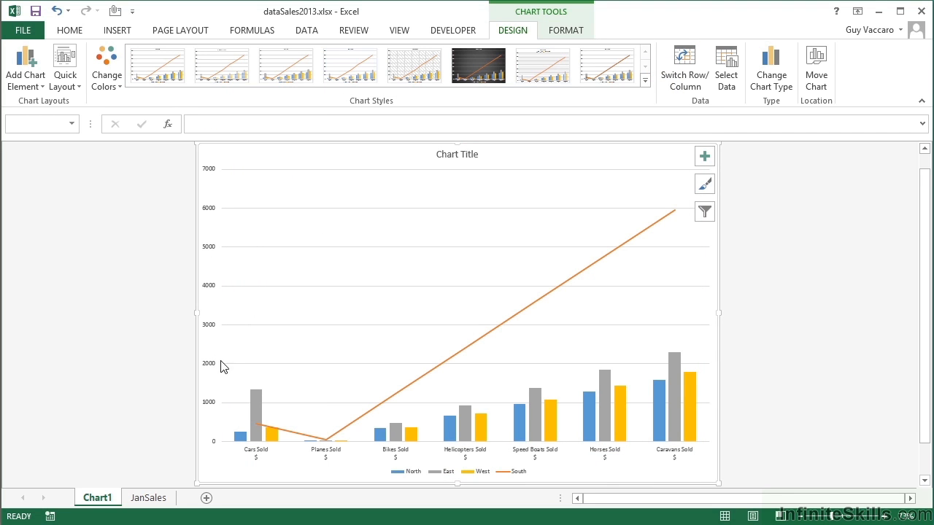
pyautogui.moveTo(323, 444)
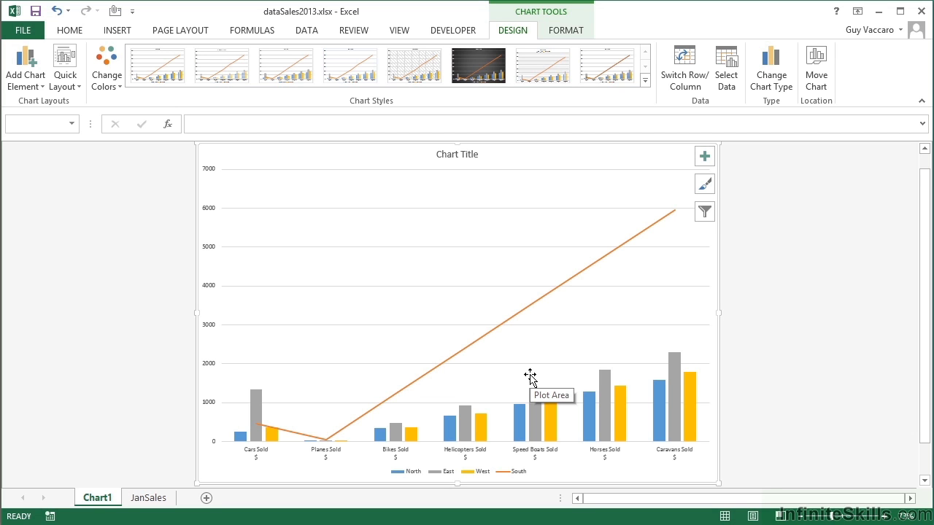
pyautogui.click(673, 401)
pyautogui.click(772, 82)
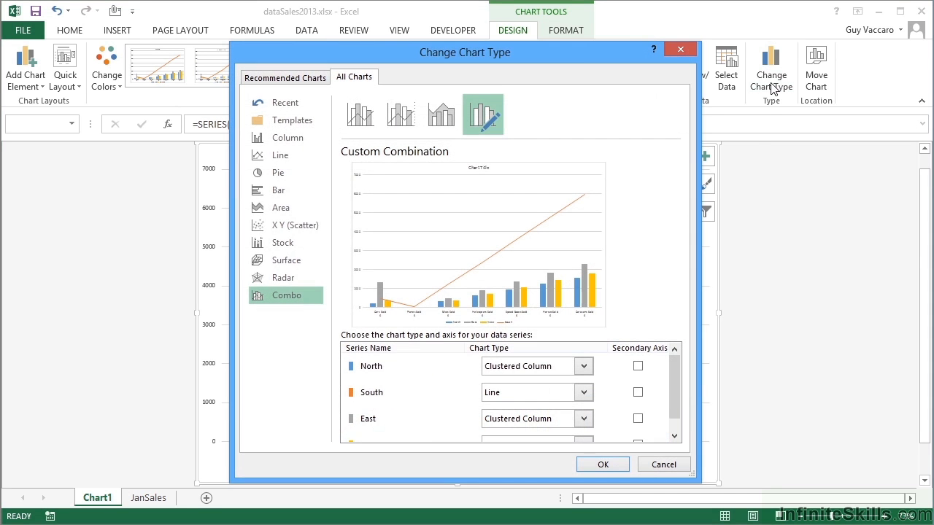
pyautogui.click(584, 421)
pyautogui.click(494, 232)
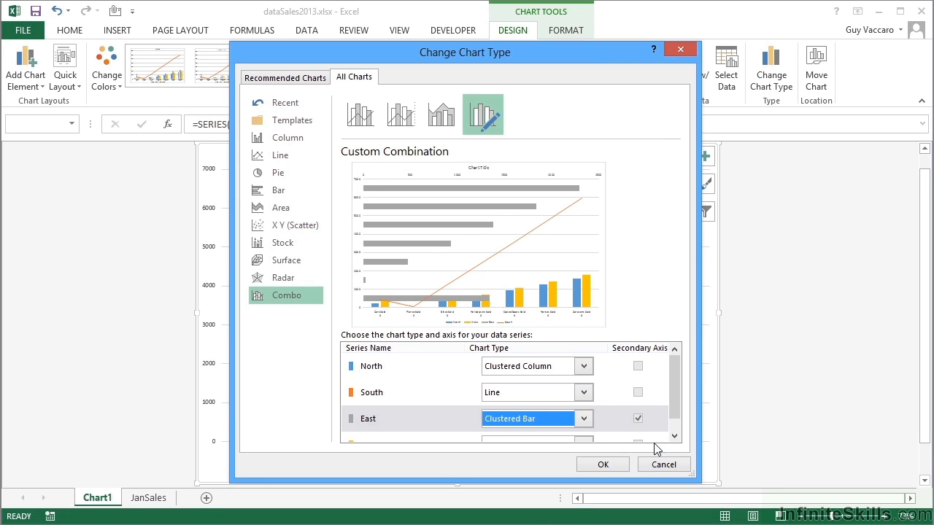
pyautogui.click(603, 465)
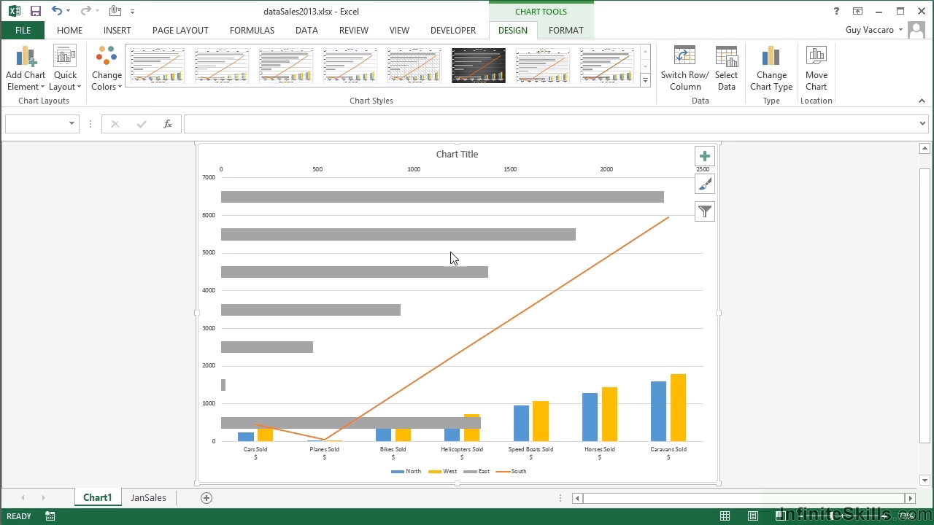
pyautogui.click(57, 11)
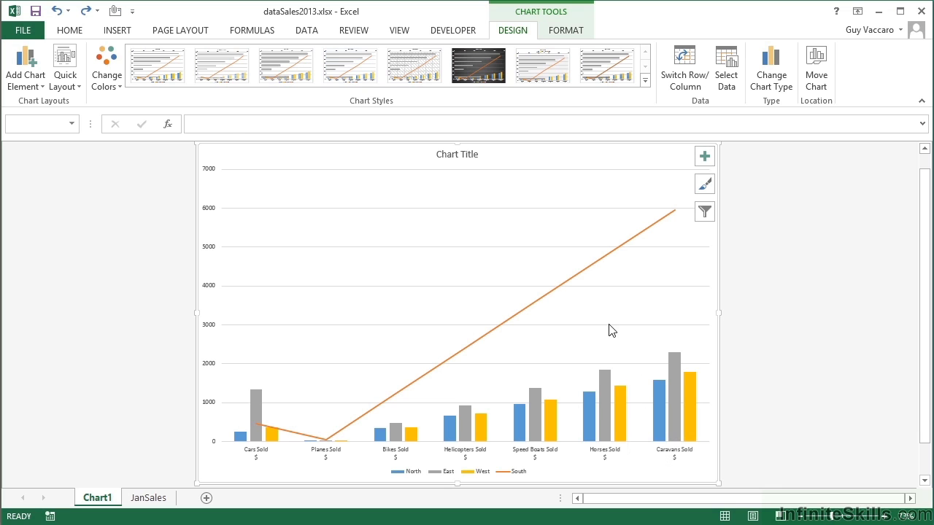
# Put the South line on a Secondary Axis through Change Chart Type.
pyautogui.click(571, 285)
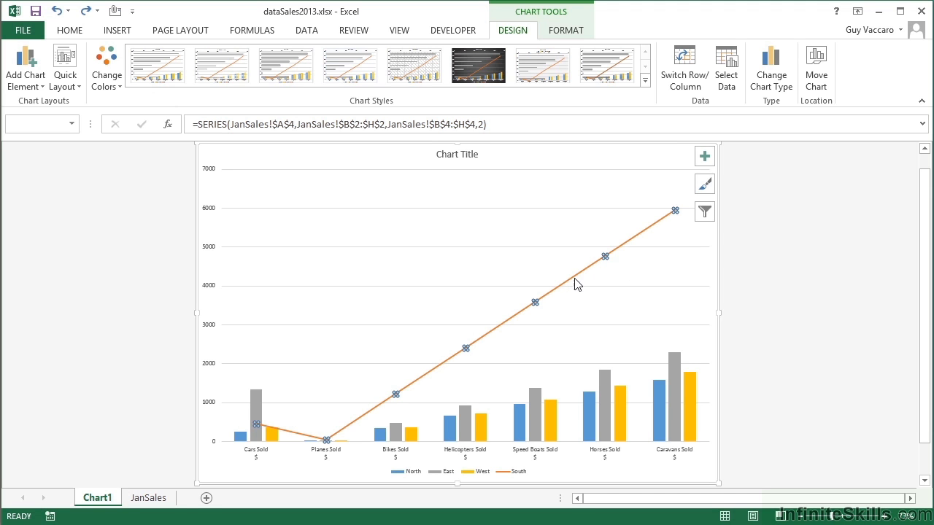
pyautogui.click(775, 75)
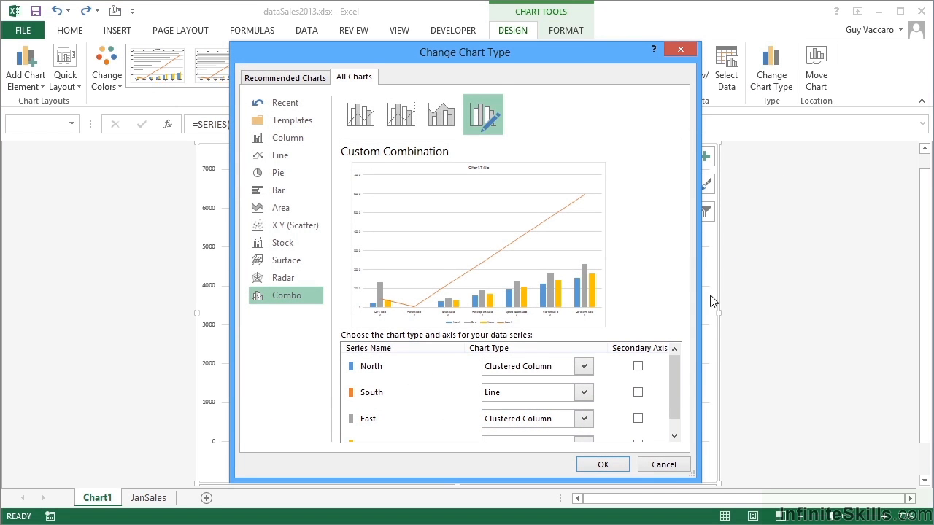
pyautogui.click(638, 394)
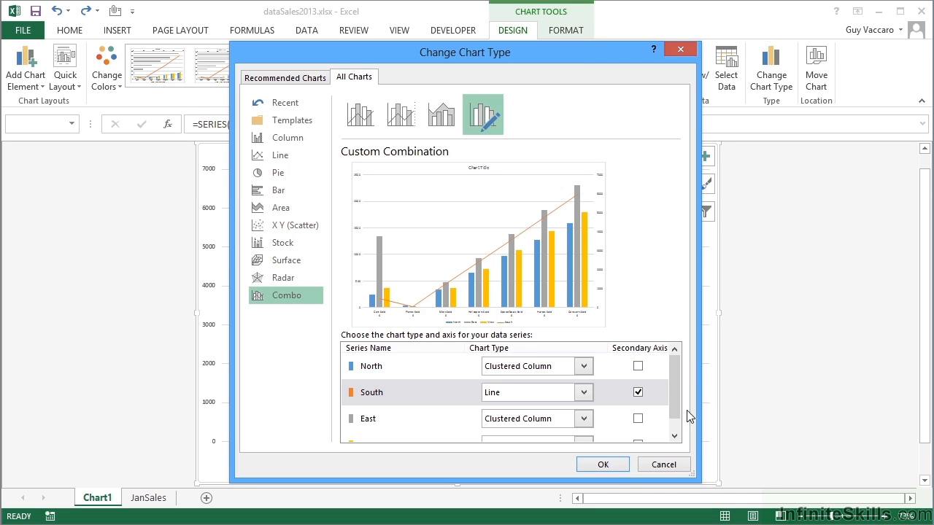
pyautogui.click(602, 465)
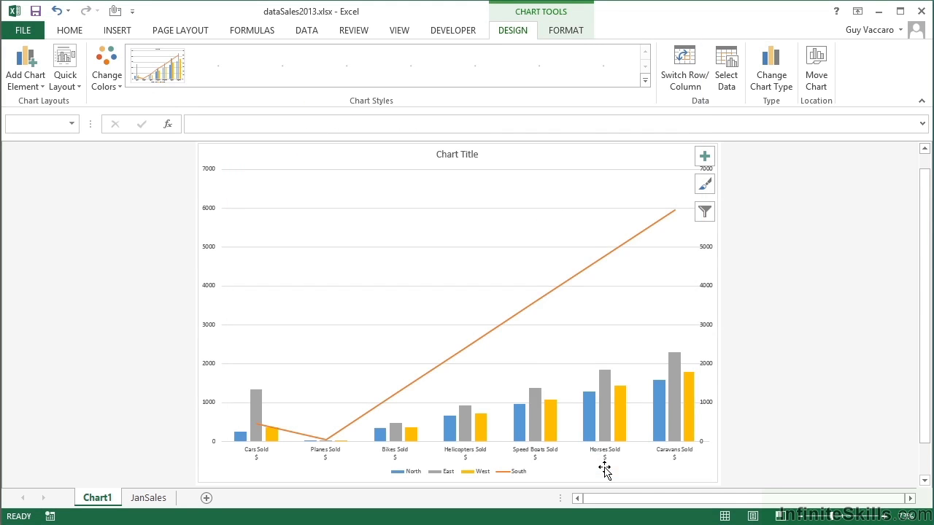
pyautogui.moveTo(661, 409)
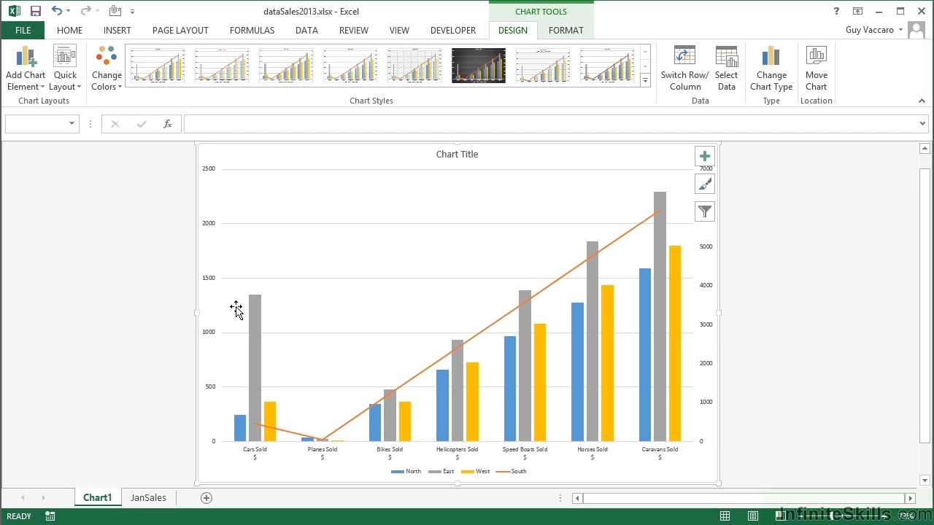
pyautogui.moveTo(663, 203)
pyautogui.click(503, 322)
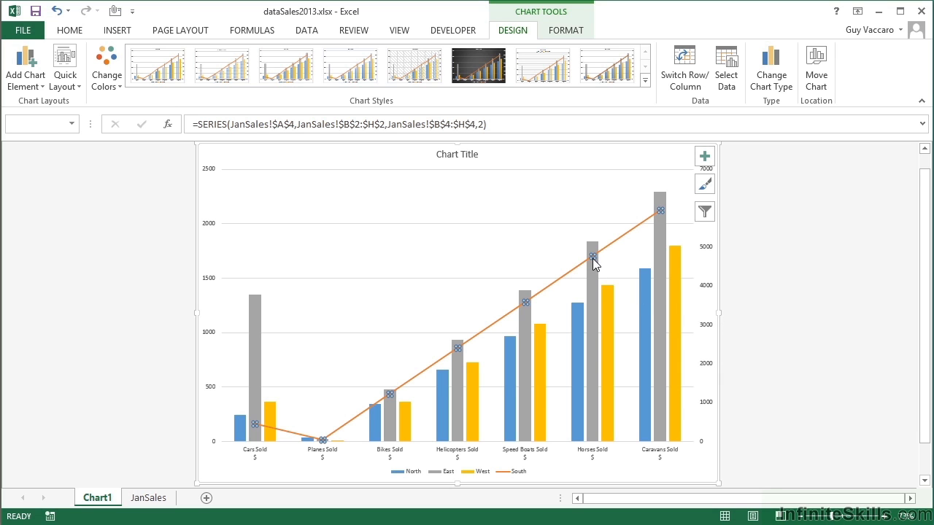
# Chart the JanSales region data including Total Sold on a new Chart2 sheet, grouped by region.
pyautogui.moveTo(593, 258)
pyautogui.moveTo(380, 432)
pyautogui.click(149, 498)
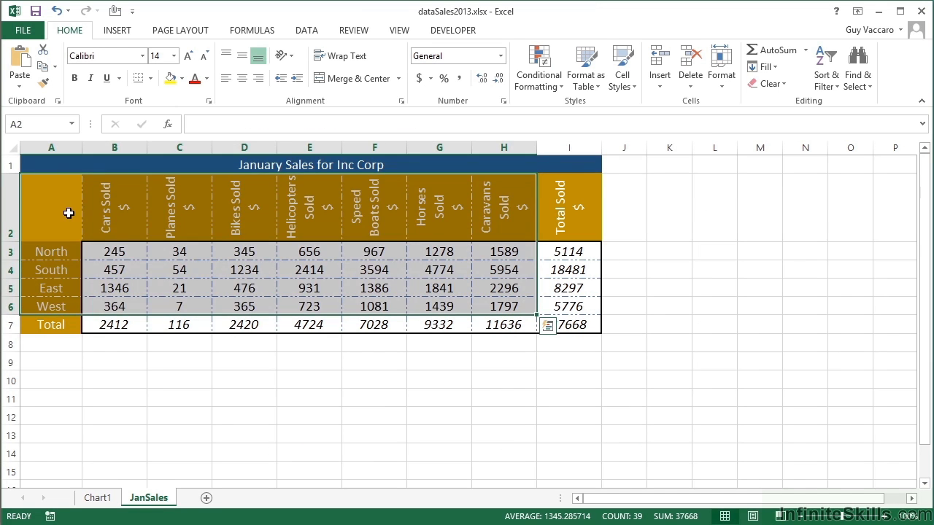
pyautogui.moveTo(73, 208); pyautogui.dragTo(581, 306)
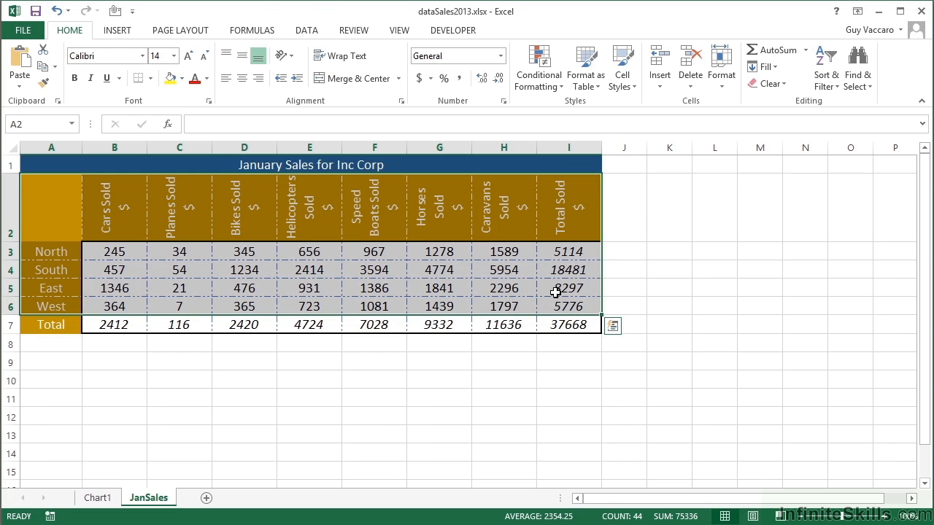
pyautogui.press('F11')
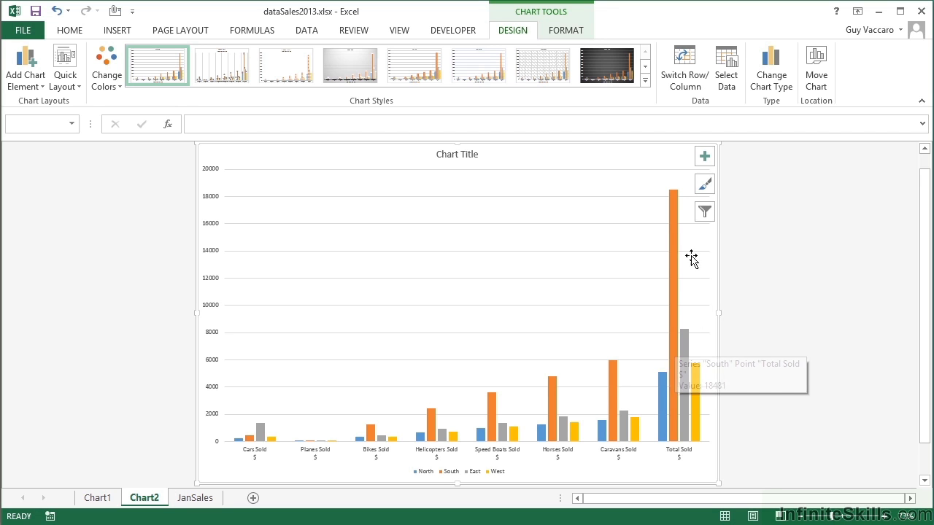
pyautogui.click(684, 82)
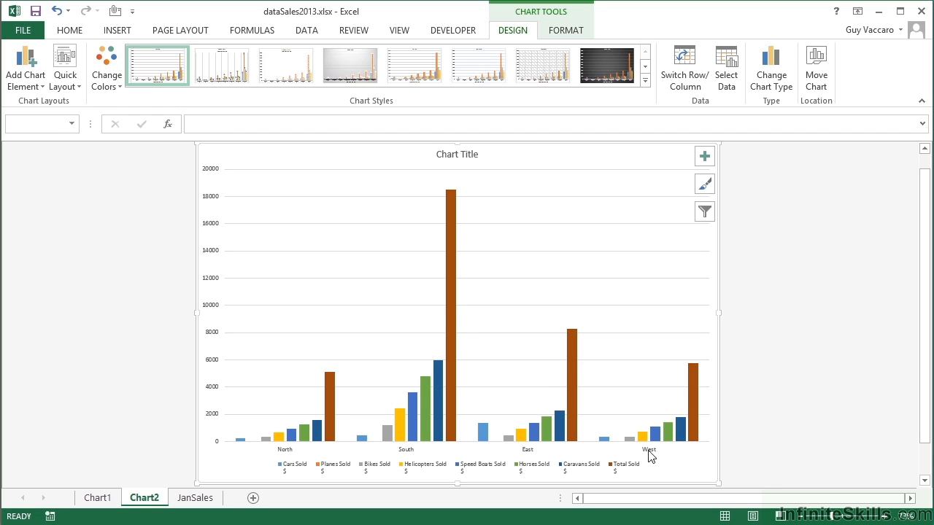
# Select the Total Sold bars and bring up the Change Chart Type settings.
pyautogui.click(691, 404)
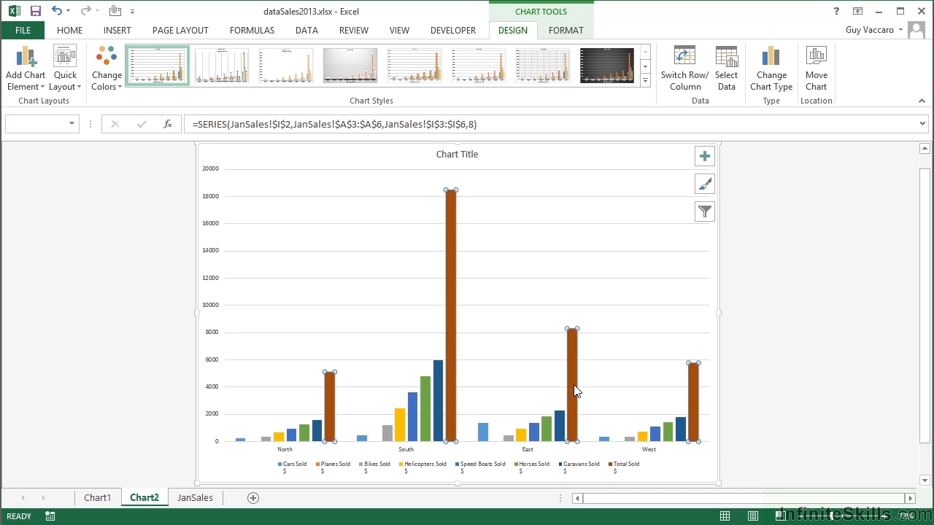
pyautogui.click(576, 391)
pyautogui.click(450, 325)
pyautogui.click(327, 398)
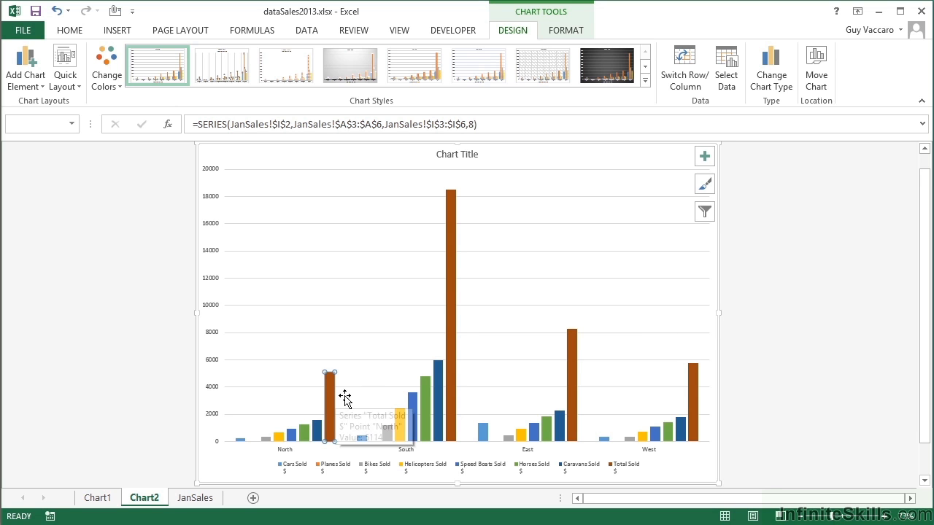
pyautogui.click(453, 337)
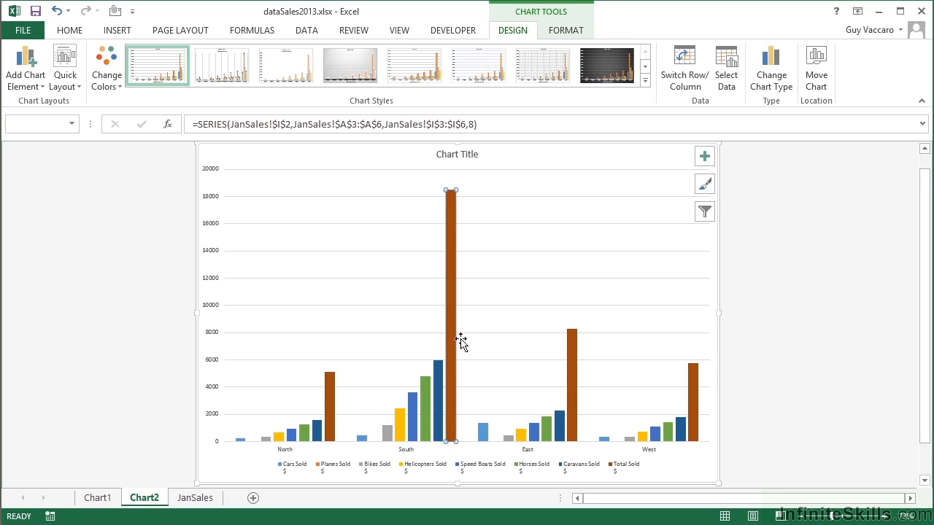
pyautogui.click(697, 379)
pyautogui.click(772, 87)
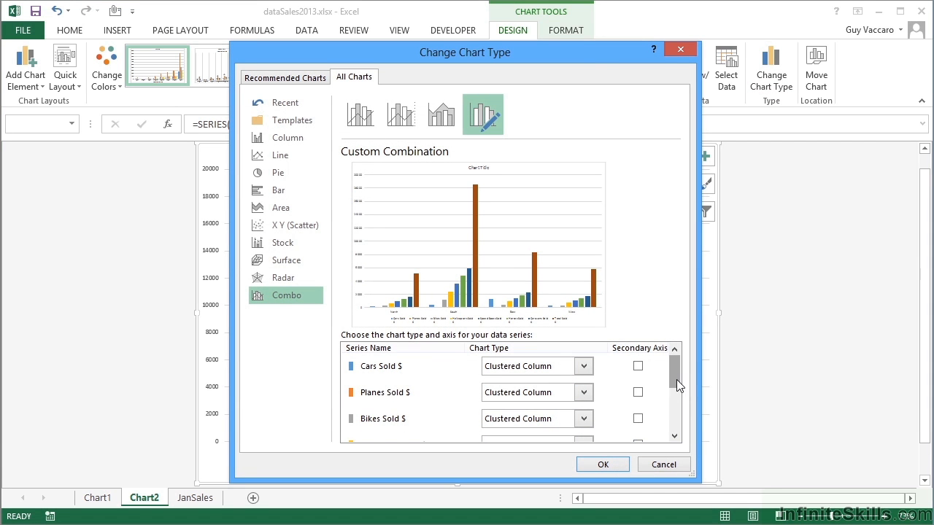
# Set Total Sold $ to Pie on the secondary axis over the region columns, after briefly trying Clustered Bar.
pyautogui.moveTo(677, 379); pyautogui.dragTo(678, 429)
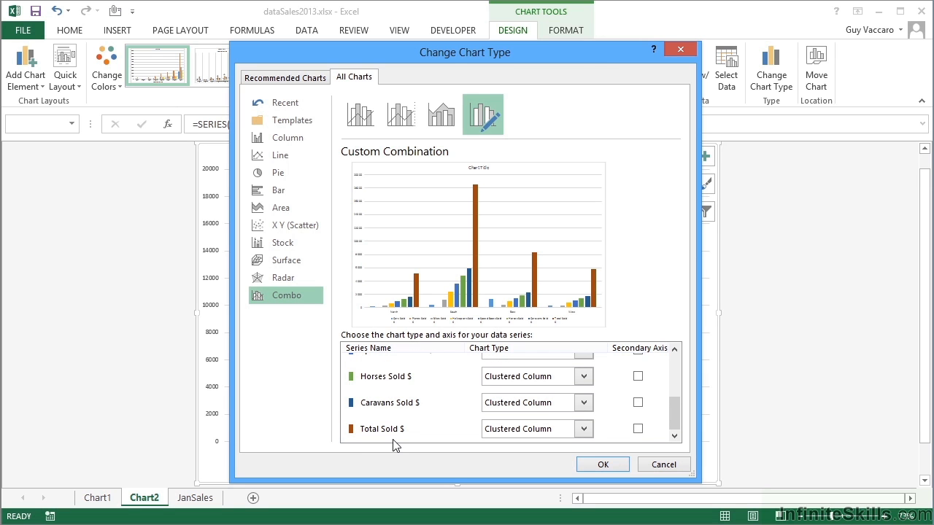
pyautogui.click(586, 430)
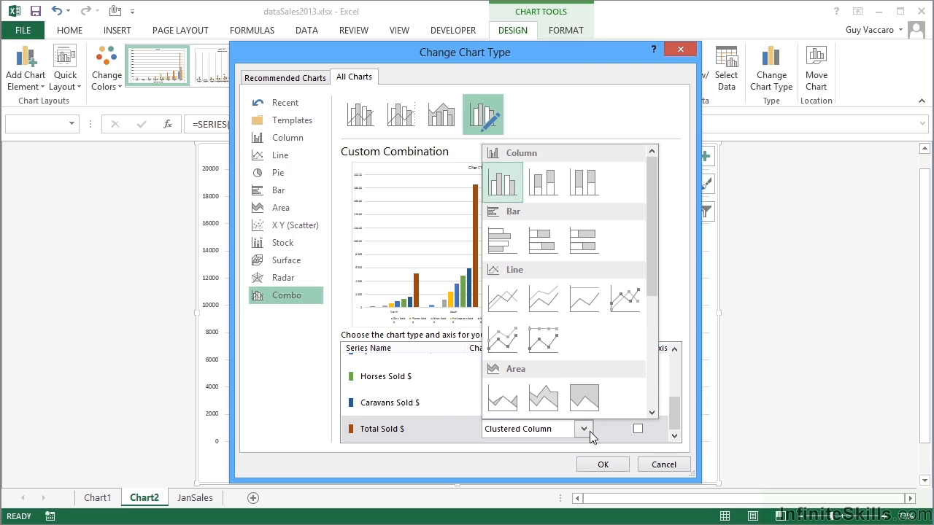
pyautogui.click(493, 244)
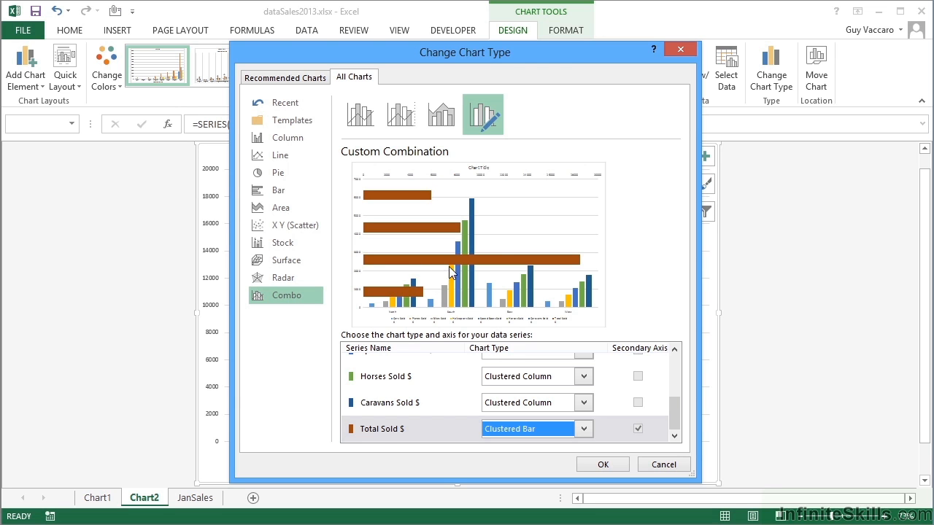
pyautogui.click(584, 429)
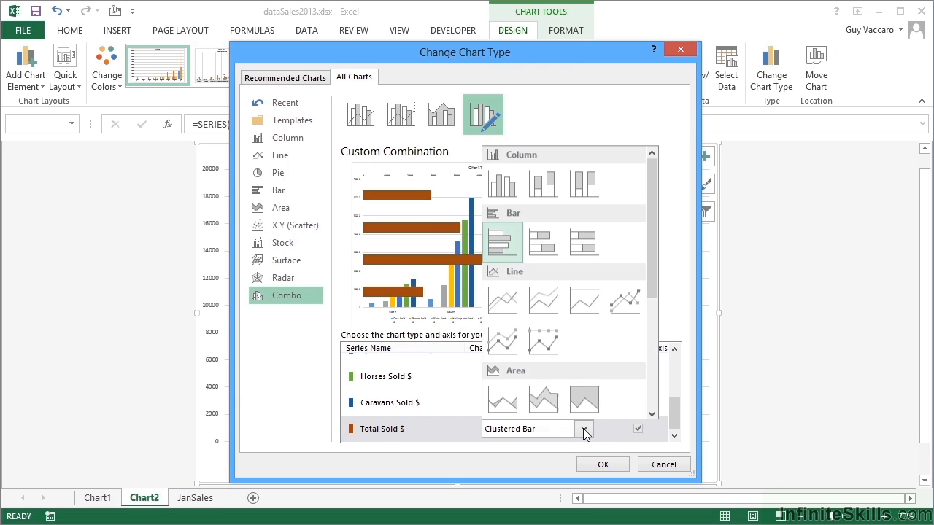
pyautogui.moveTo(650, 291); pyautogui.dragTo(654, 362)
pyautogui.click(502, 333)
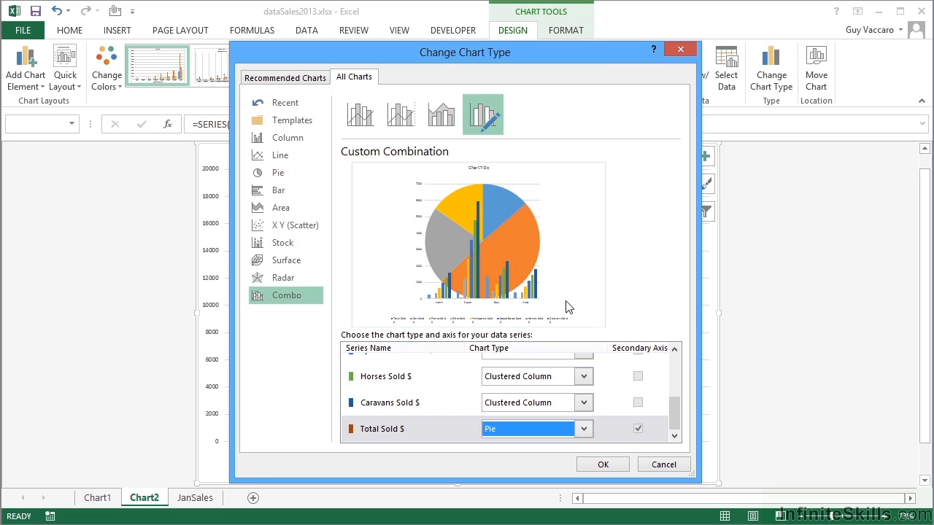
pyautogui.click(604, 465)
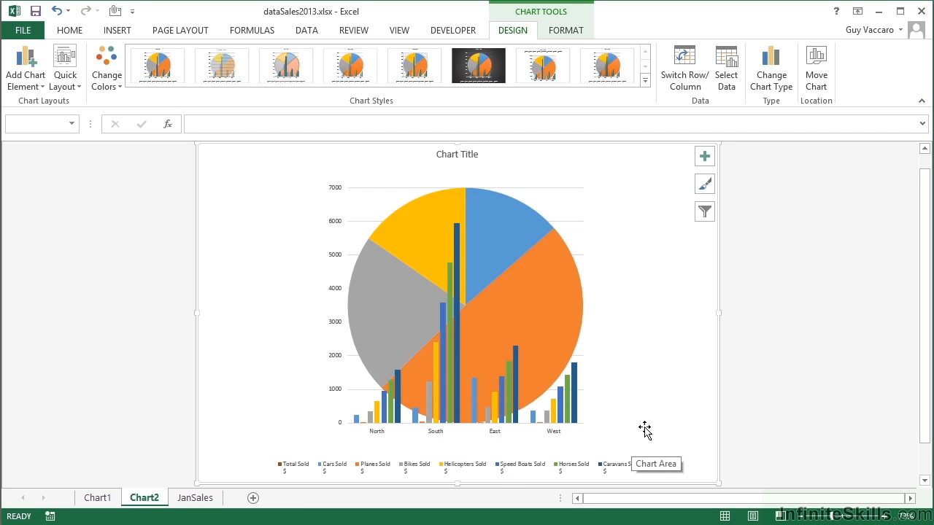
pyautogui.moveTo(567, 306)
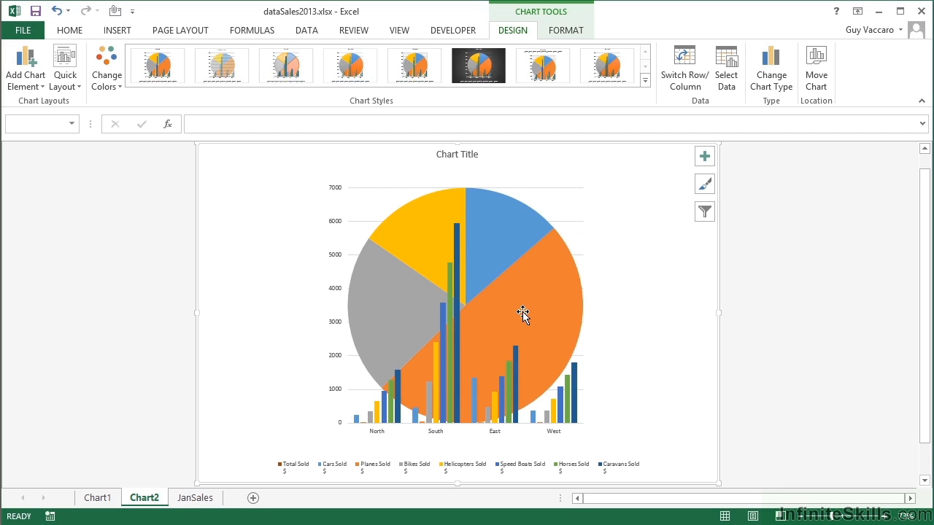
pyautogui.moveTo(522, 313)
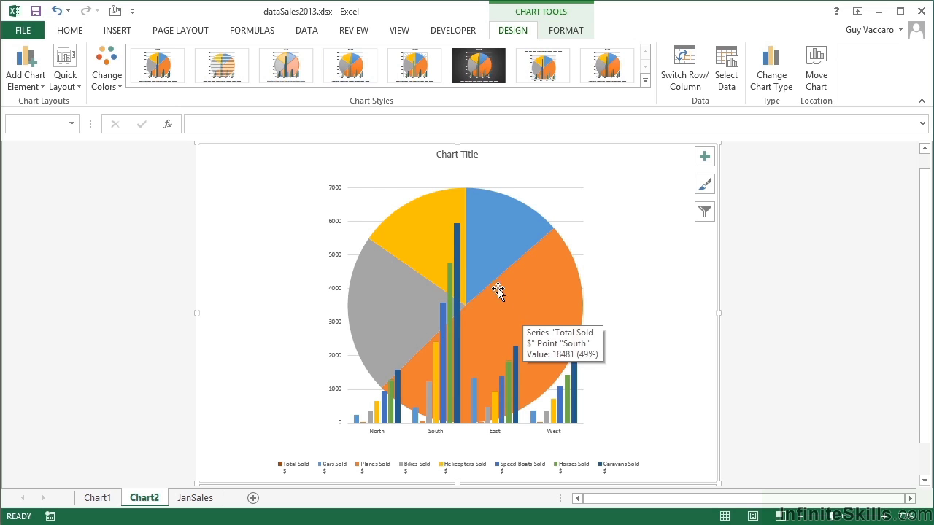
# Change South's Horses Sold to 234 and Caravans Sold to 433 in G4:H4, then view Chart2.
pyautogui.click(197, 498)
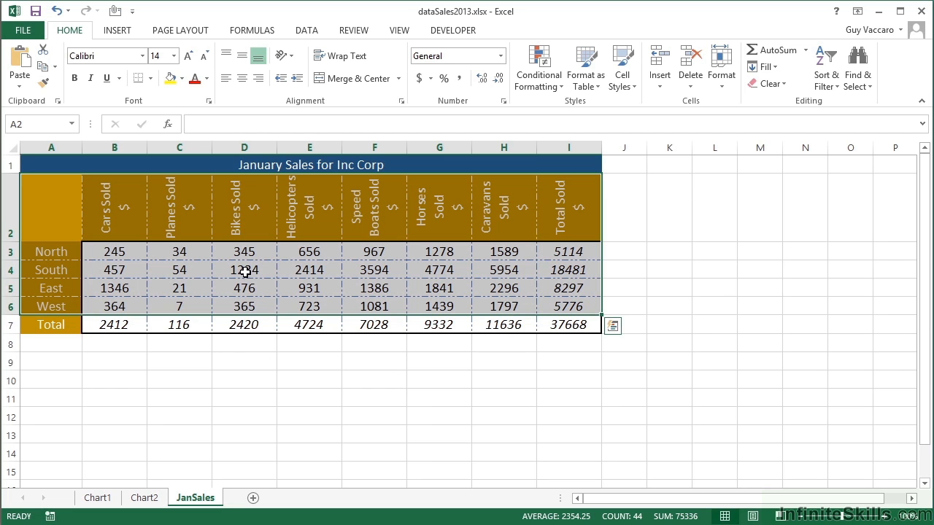
pyautogui.click(441, 269)
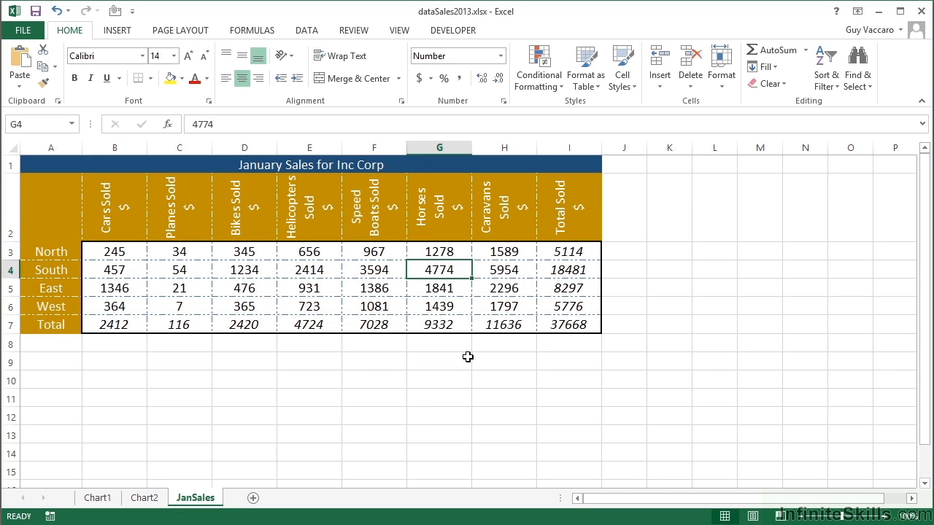
pyautogui.write('234')
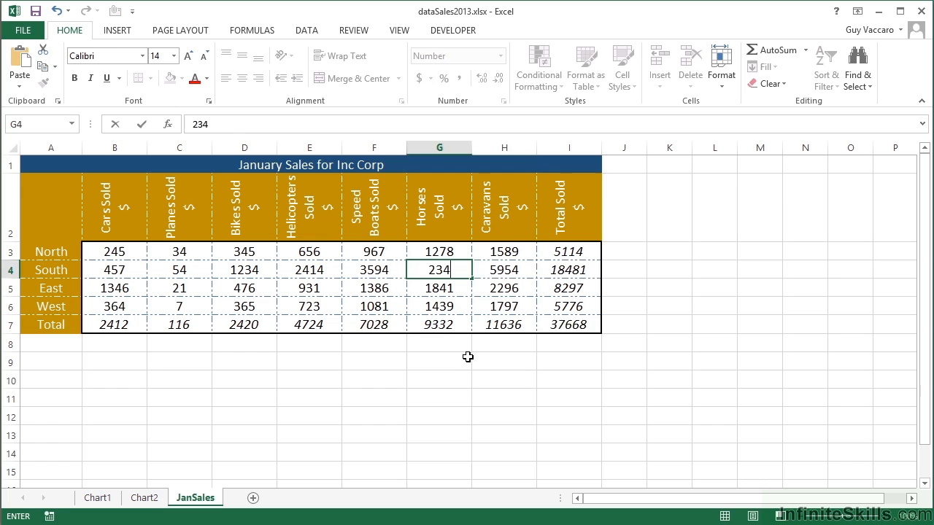
pyautogui.press('Tab')
pyautogui.write('433')
pyautogui.press('Return')
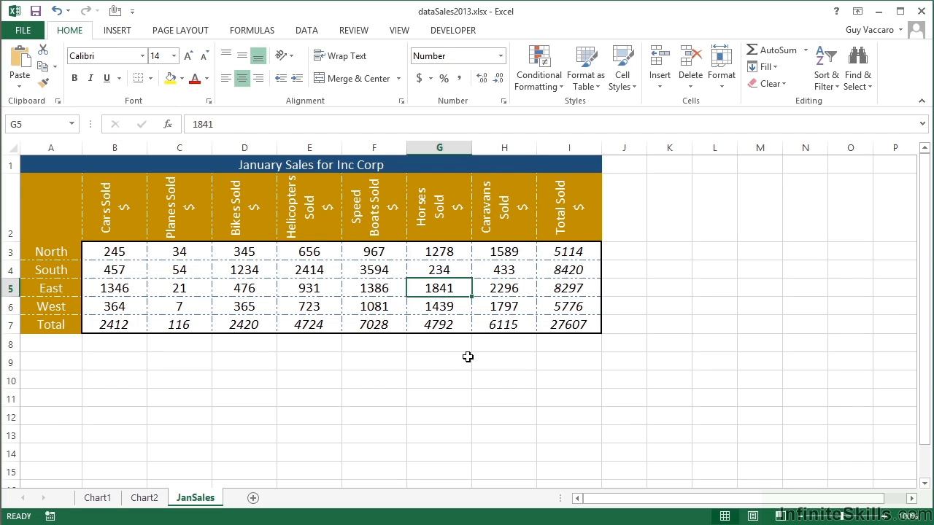
pyautogui.click(144, 498)
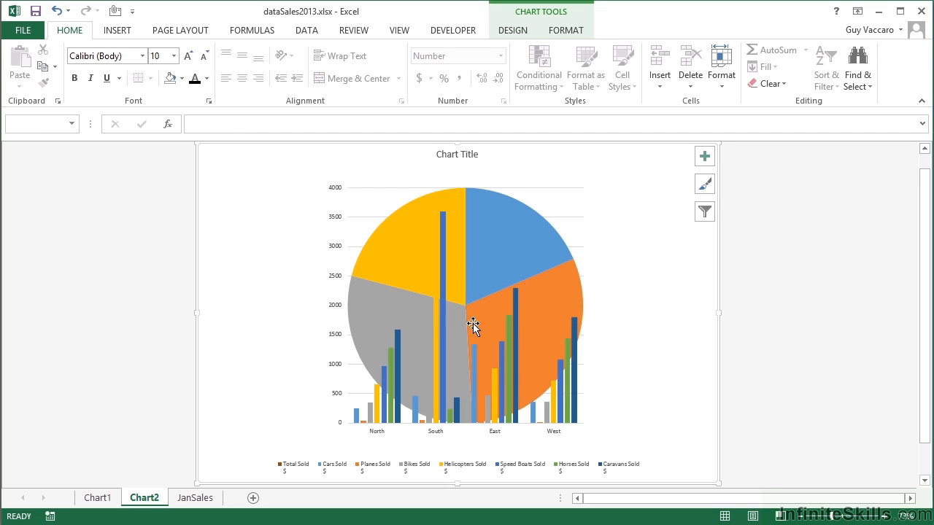
pyautogui.moveTo(484, 324)
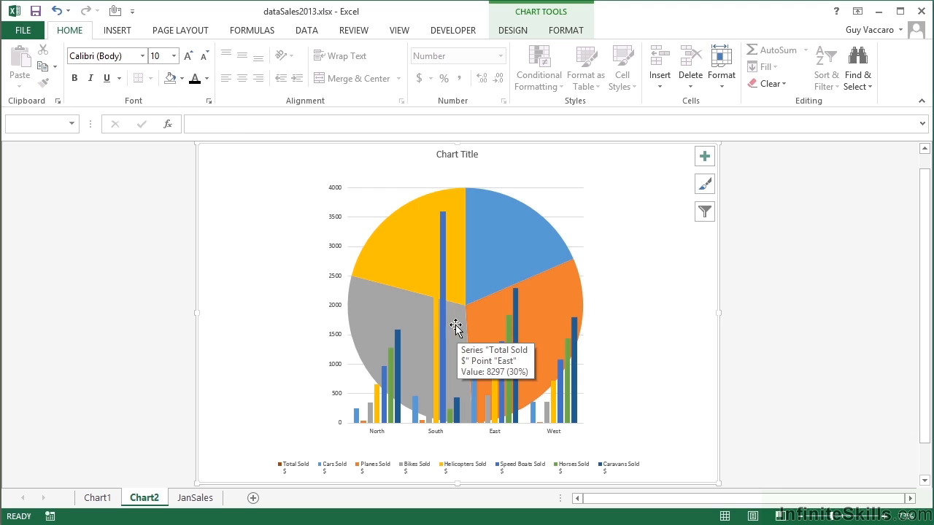
pyautogui.moveTo(504, 255)
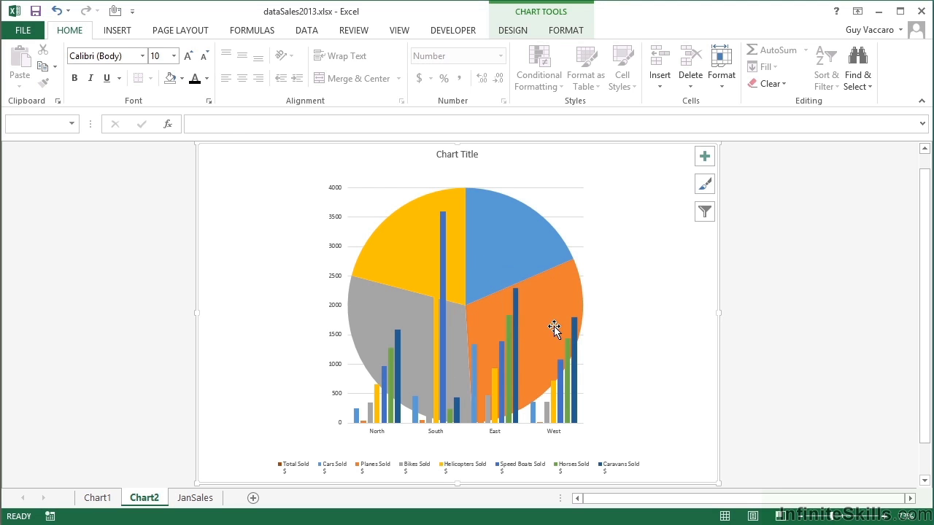
pyautogui.moveTo(555, 328)
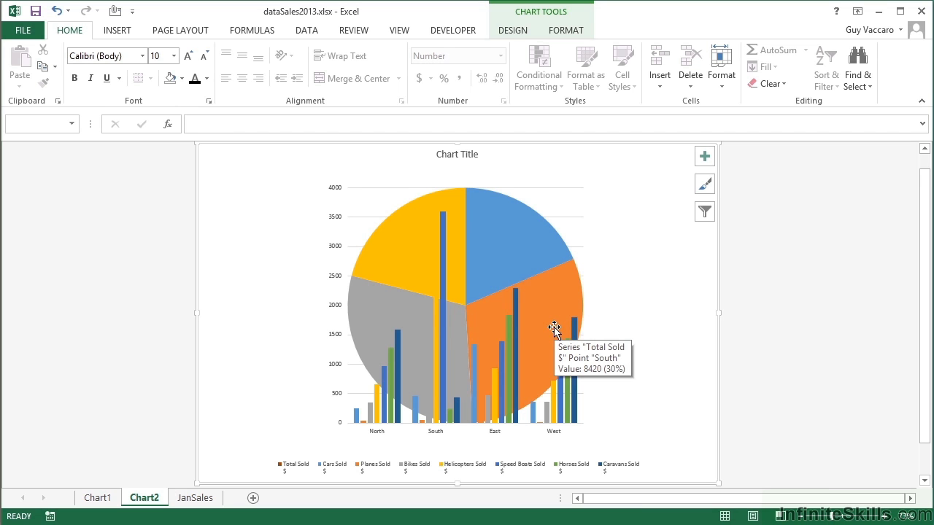
pyautogui.click(554, 391)
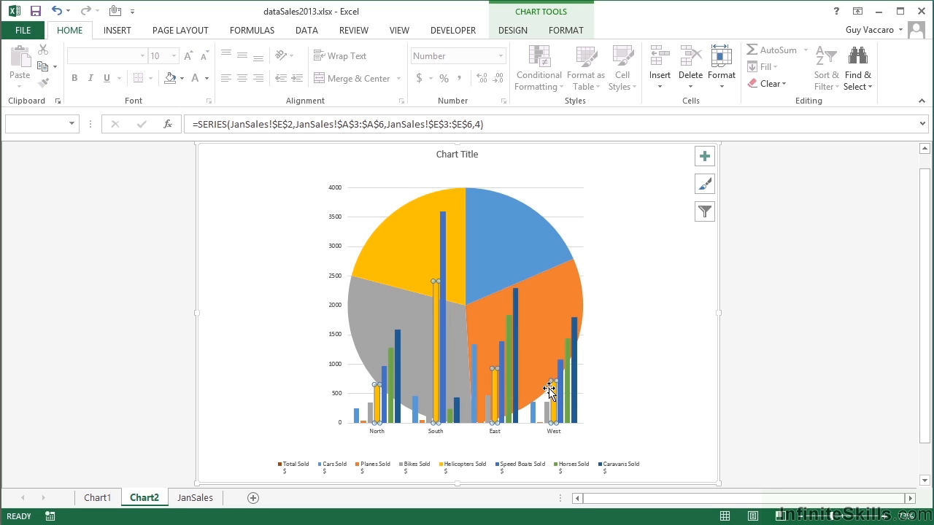
pyautogui.click(514, 30)
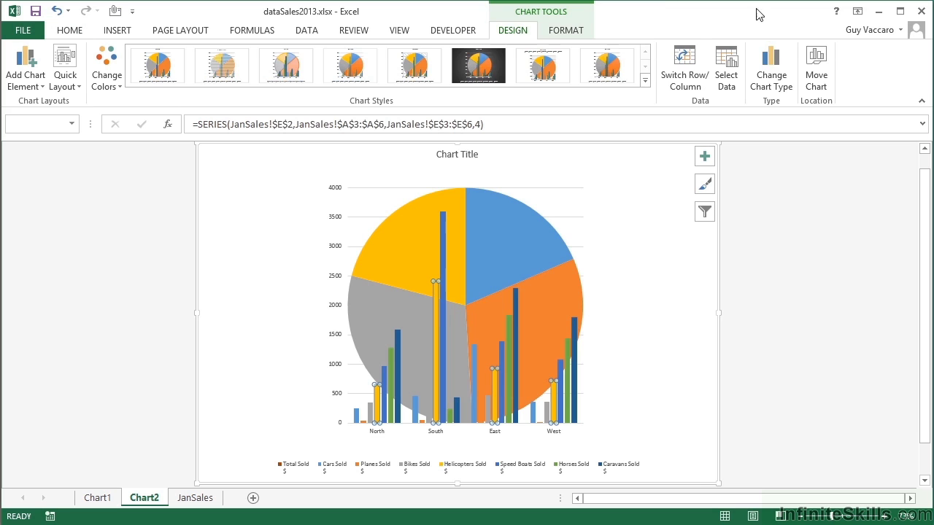
# Reopen Change Chart Type for Chart2 and scroll down to the Total Sold $ pie row.
pyautogui.click(771, 65)
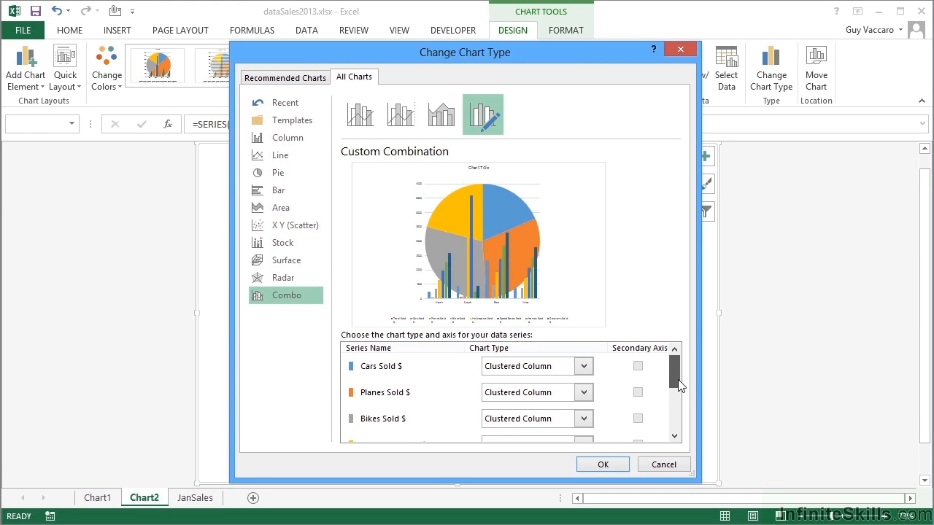
pyautogui.moveTo(678, 385); pyautogui.dragTo(676, 429)
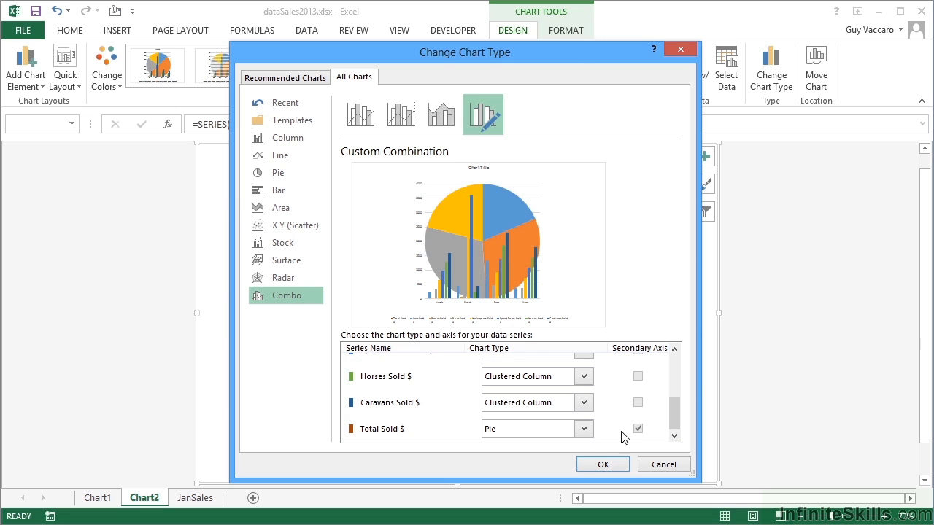